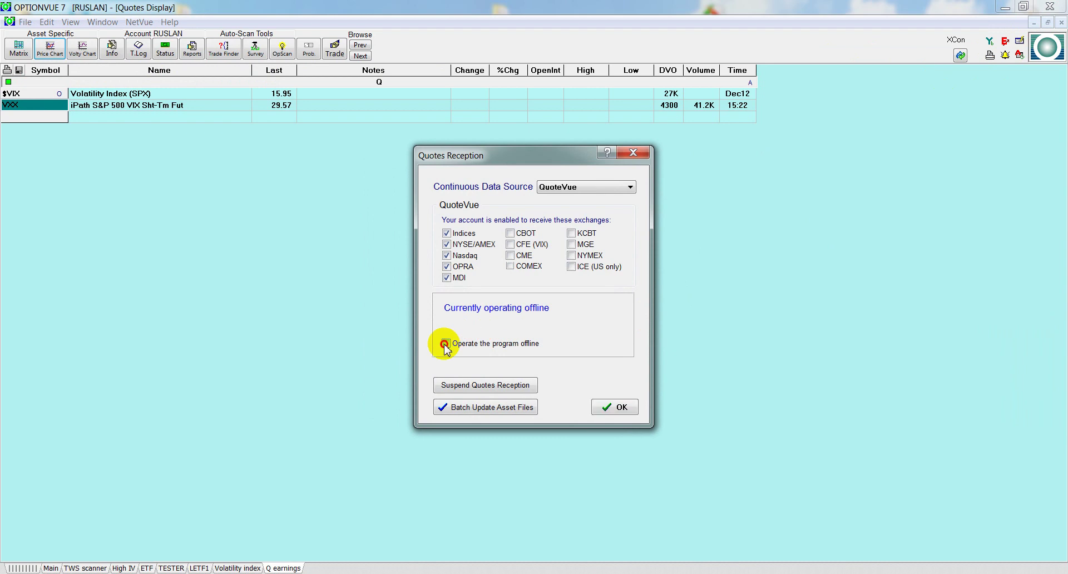
Step: Confirm the Quotes Reception settings and examine the $VIX price chart, including its history back to late 2010
{"action": "left_click", "coordinate": [612, 407]}
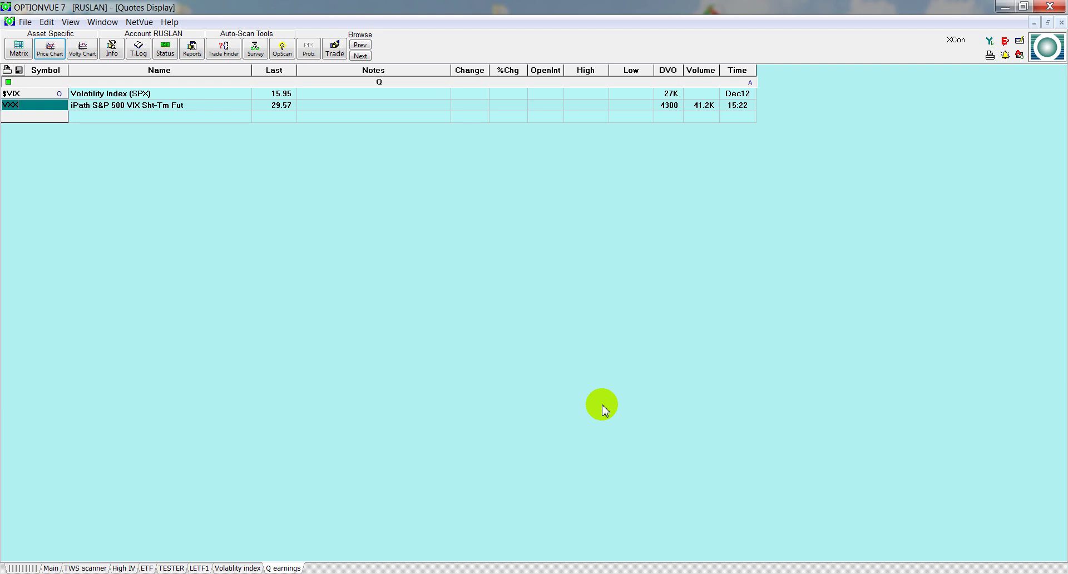
{"action": "left_click", "coordinate": [34, 92]}
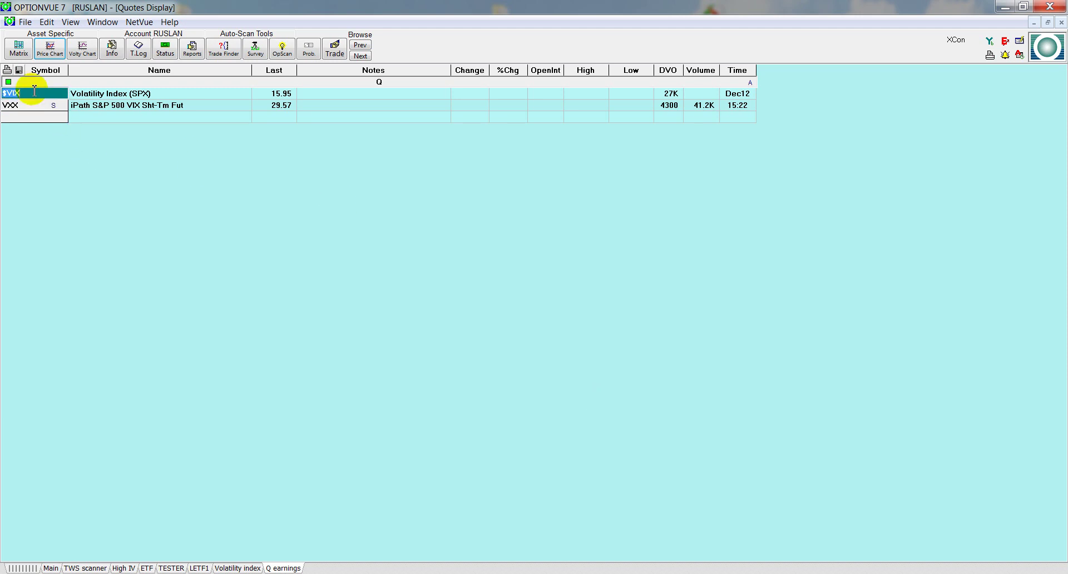
{"action": "left_click", "coordinate": [60, 50]}
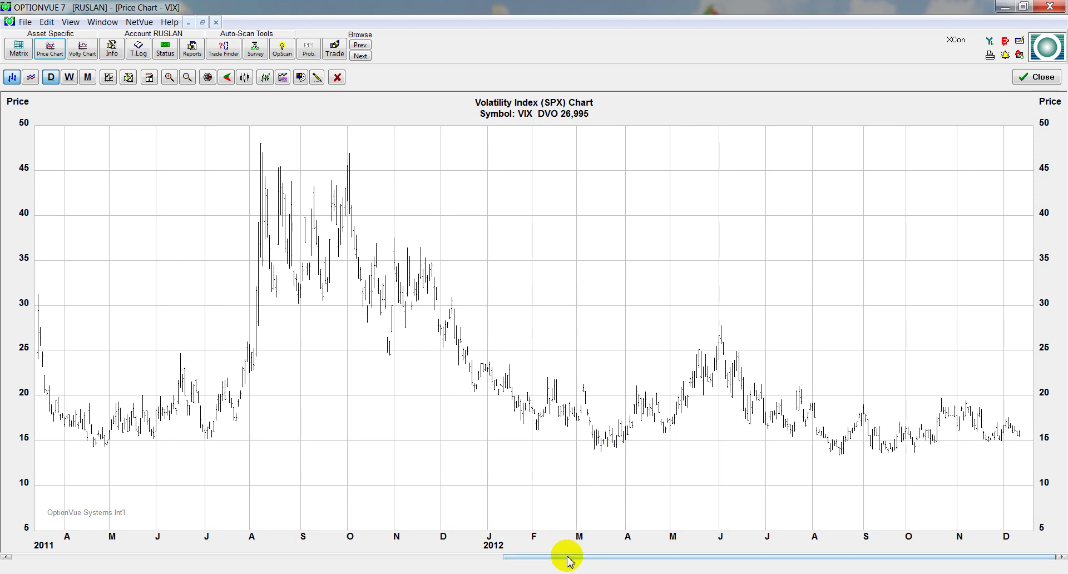
{"action": "left_click_drag", "start_coordinate": [501, 555], "coordinate": [419, 548]}
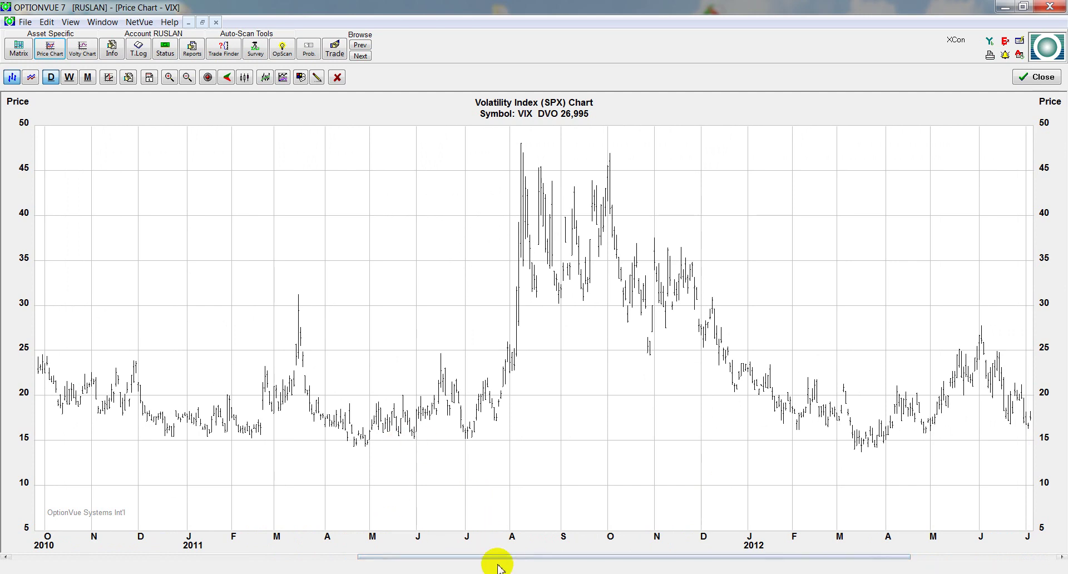
{"action": "left_click_drag", "start_coordinate": [499, 559], "coordinate": [692, 571]}
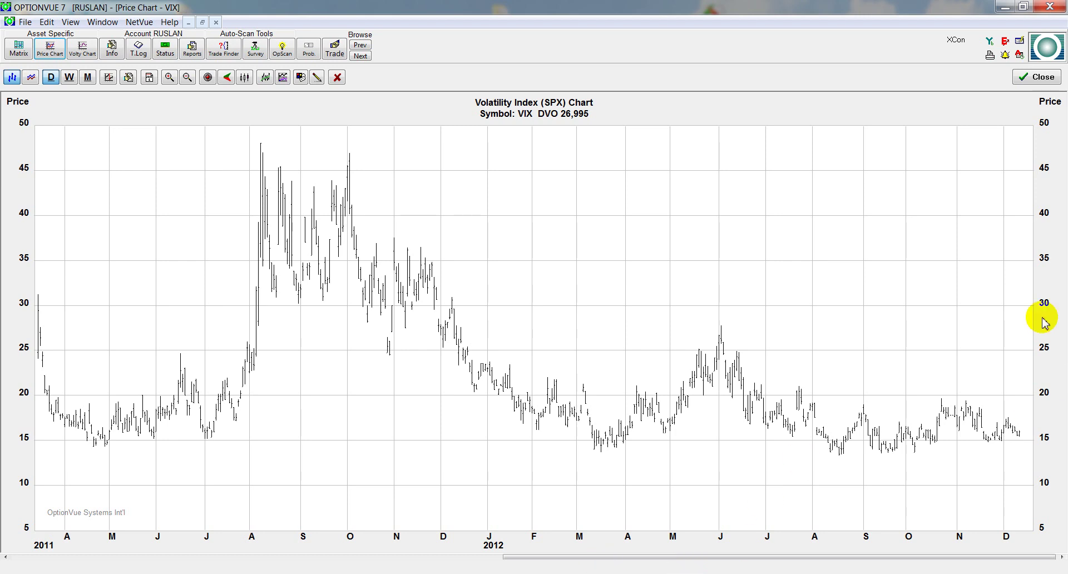
{"action": "left_click", "coordinate": [1043, 77]}
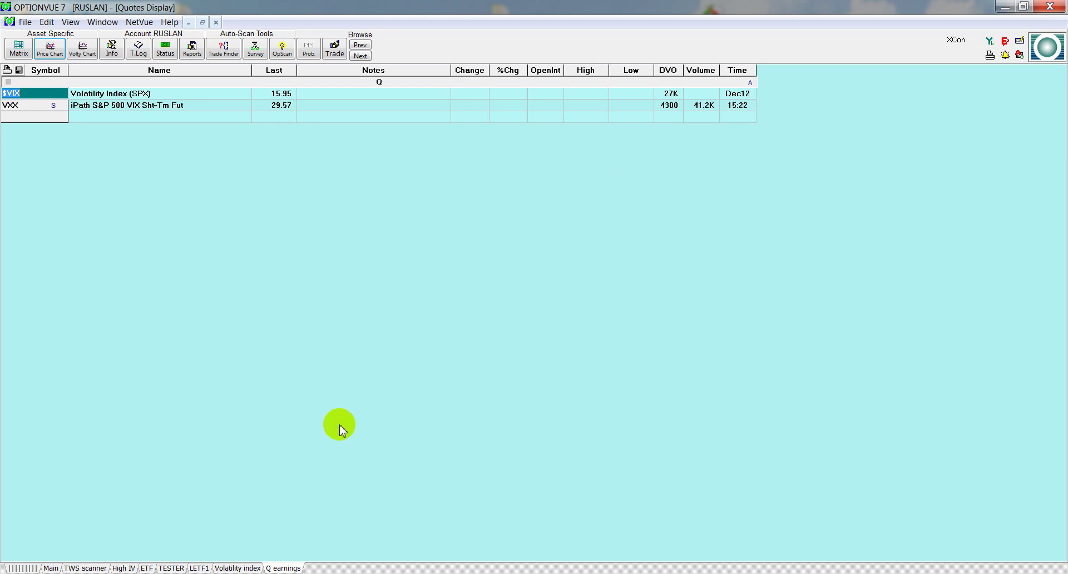
Step: Switch to the Расчет UVXY workbook in Excel and set the VXX price in A13 to 29.6
{"action": "left_click", "coordinate": [315, 572]}
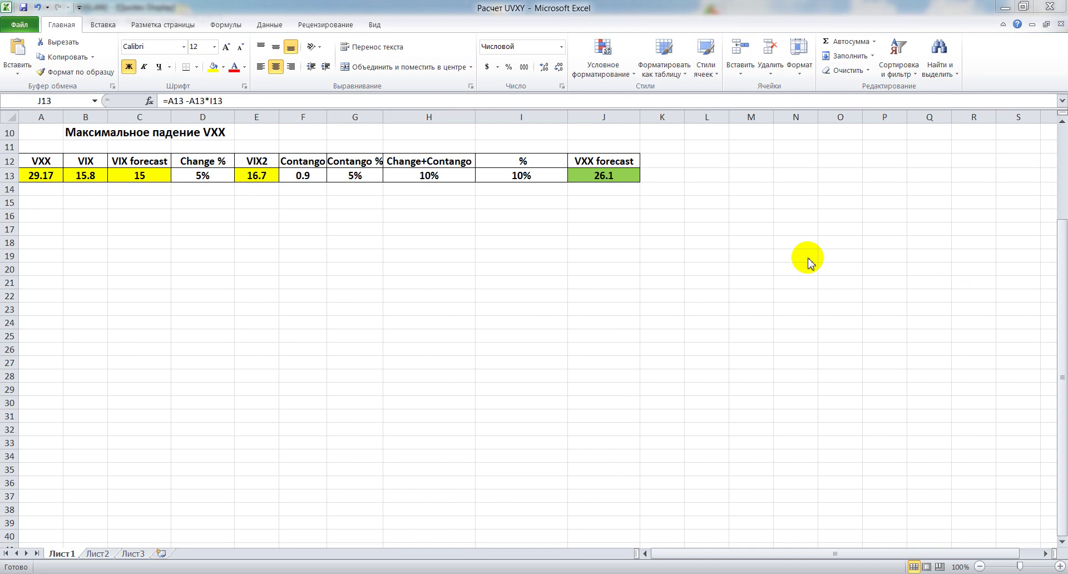
{"action": "left_click", "coordinate": [52, 181]}
{"action": "double_click", "coordinate": [53, 177]}
{"action": "key", "text": "BackSpace"}
{"action": "key", "text": "BackSpace"}
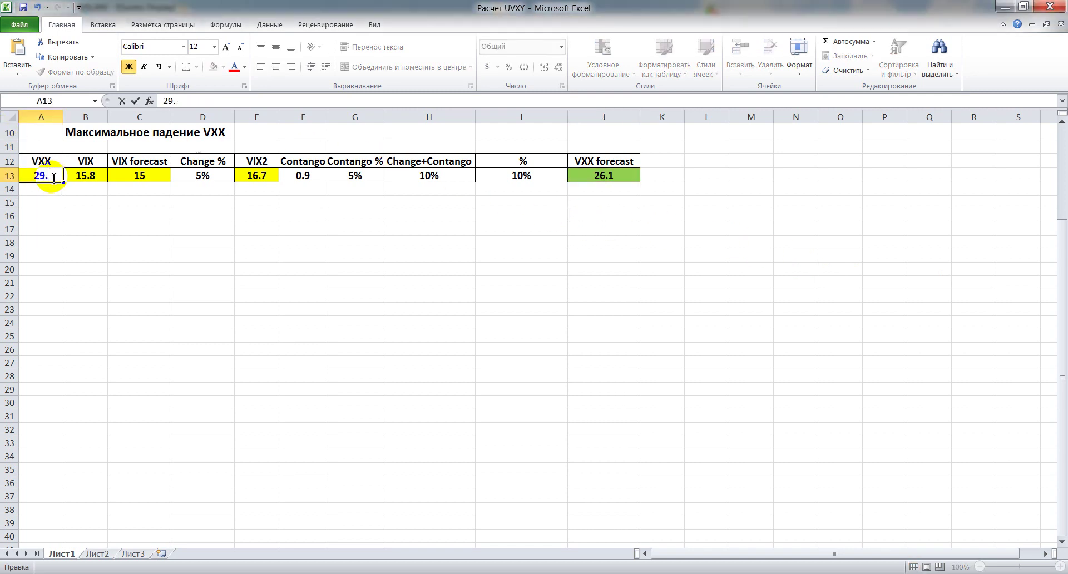
{"action": "type", "text": "6"}
{"action": "key", "text": "Return"}
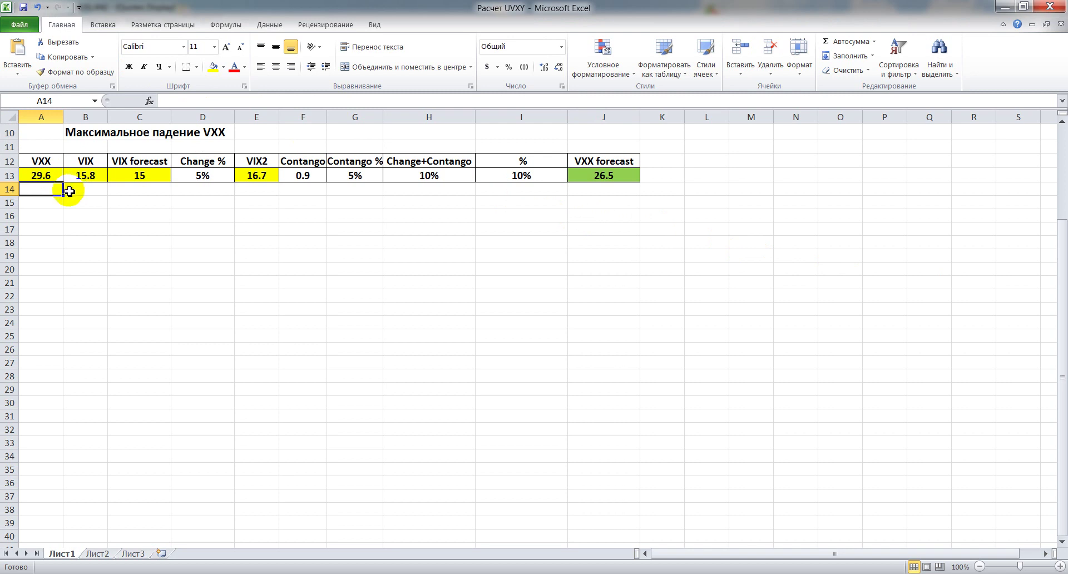
Step: Set the VIX value in B13 to 15.95
{"action": "double_click", "coordinate": [94, 175]}
{"action": "key", "text": "BackSpace"}
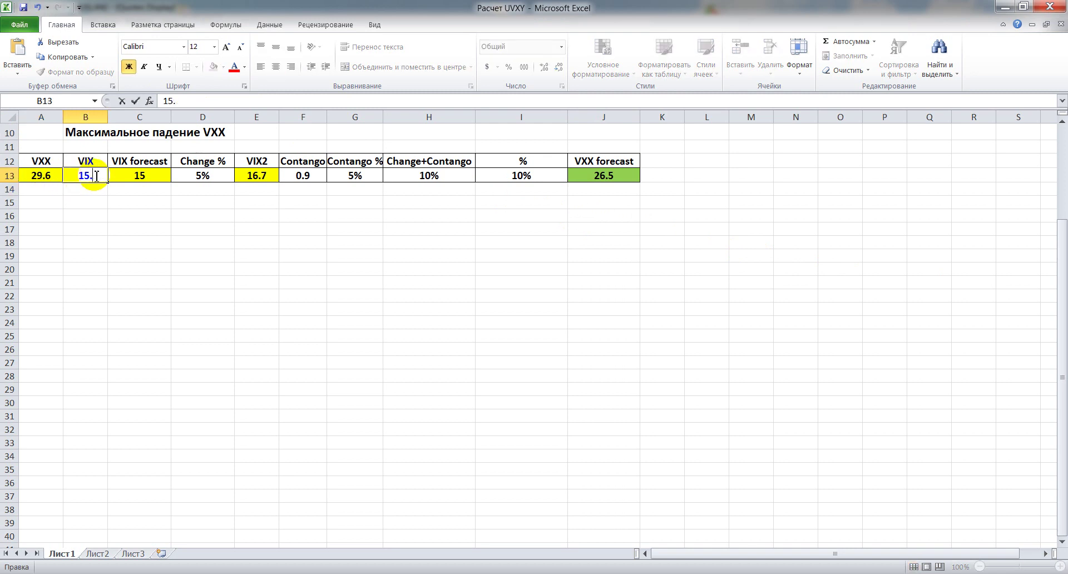
{"action": "type", "text": "95"}
{"action": "key", "text": "Return"}
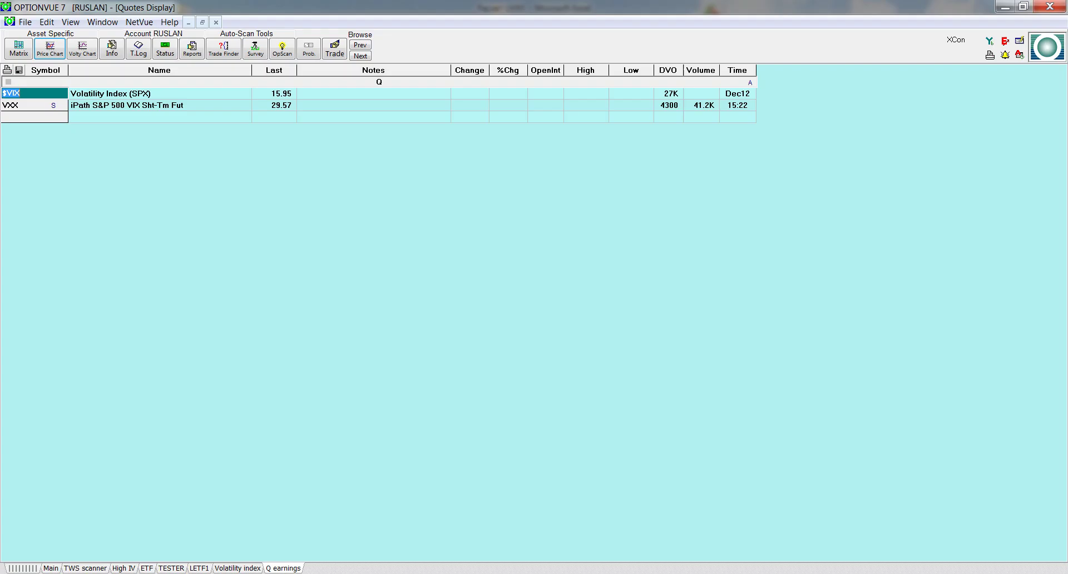
Step: Switch to OptionVue and examine the recent lows on the $VIX price chart
{"action": "left_click", "coordinate": [338, 572]}
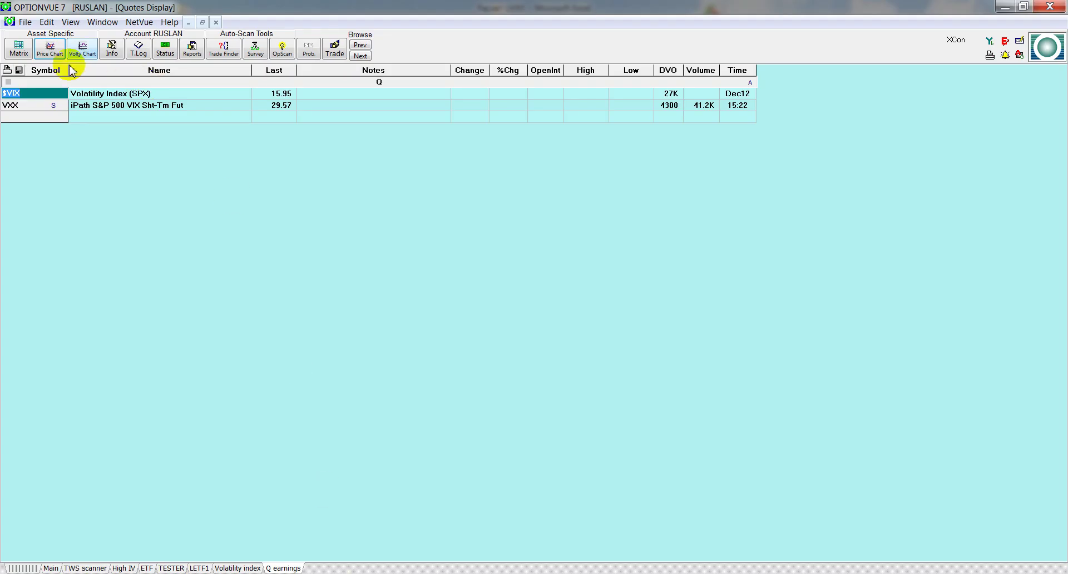
{"action": "left_click", "coordinate": [50, 49]}
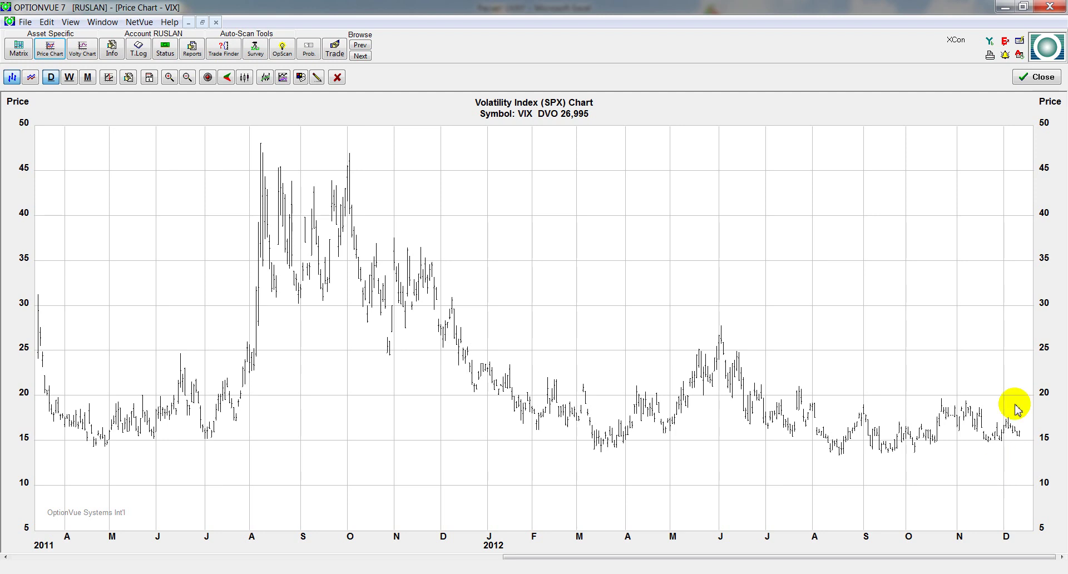
{"action": "left_click", "coordinate": [1037, 78]}
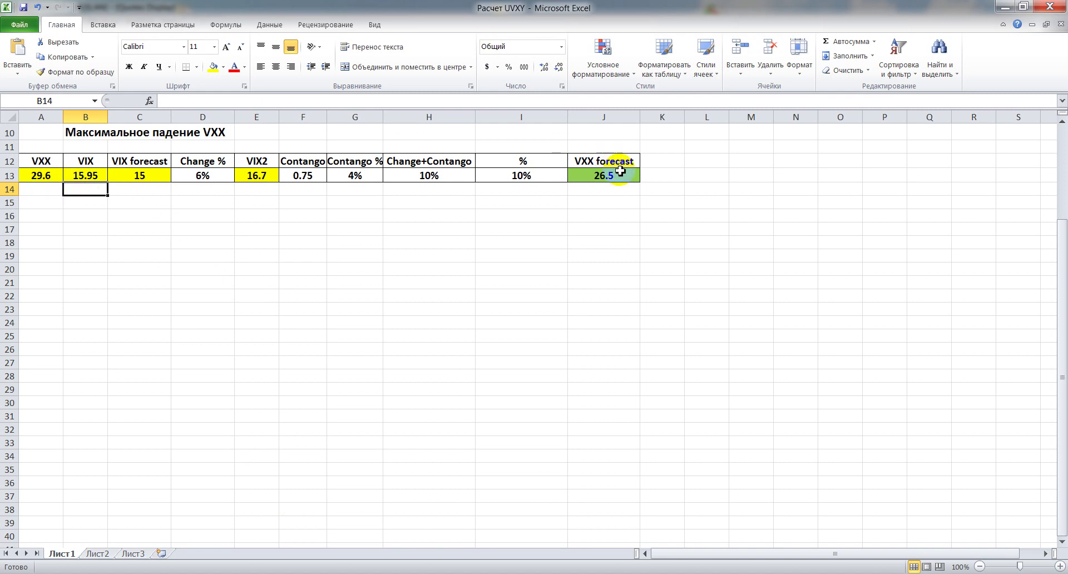
Step: Set the VIX forecast in C13 of the Excel sheet to 14.5, and undo and redo the change to compare the VXX forecast
{"action": "left_click", "coordinate": [159, 176]}
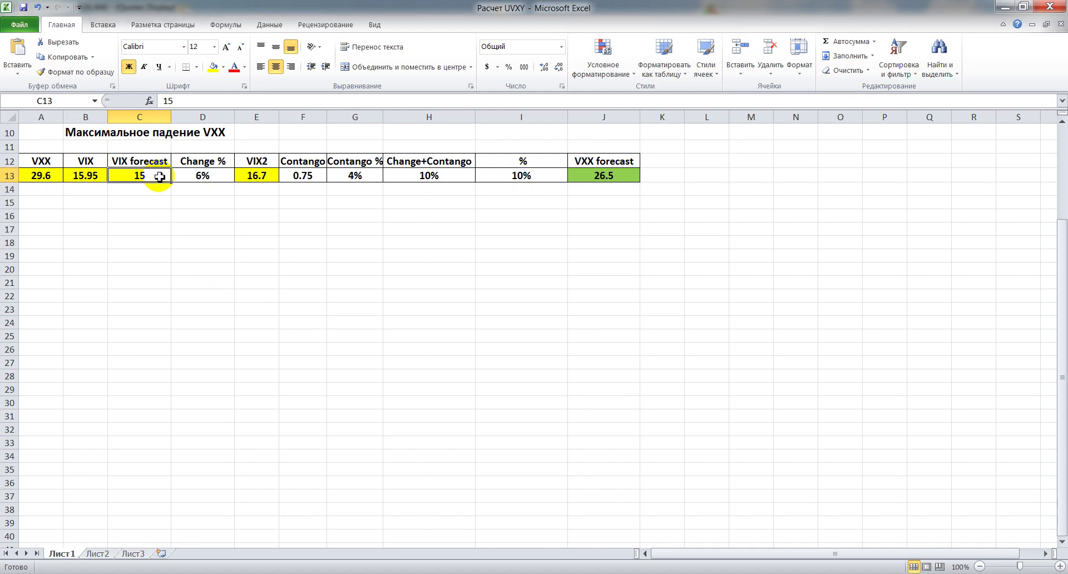
{"action": "type", "text": "14.5"}
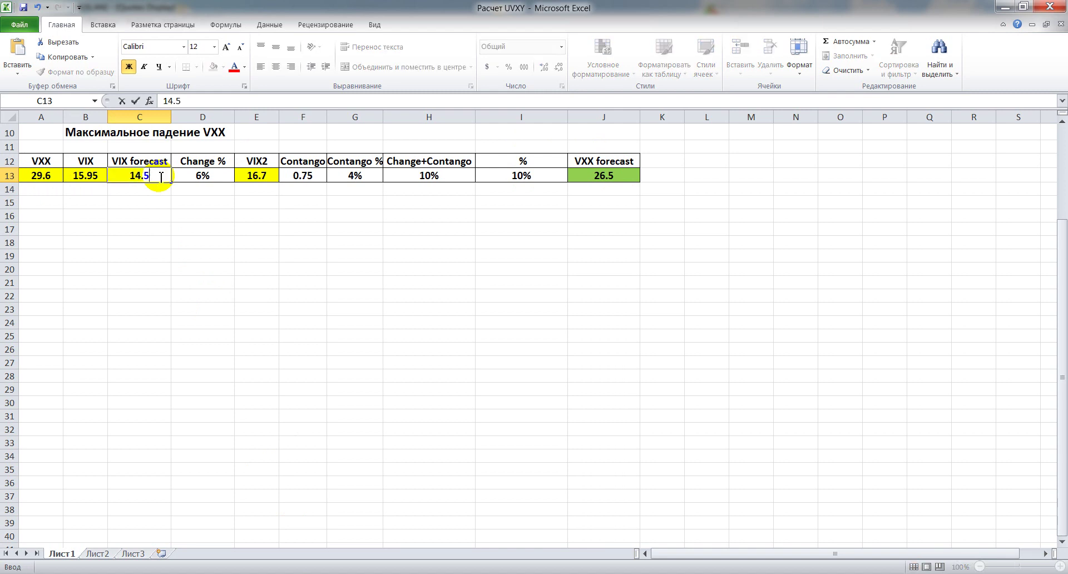
{"action": "key", "text": "Return"}
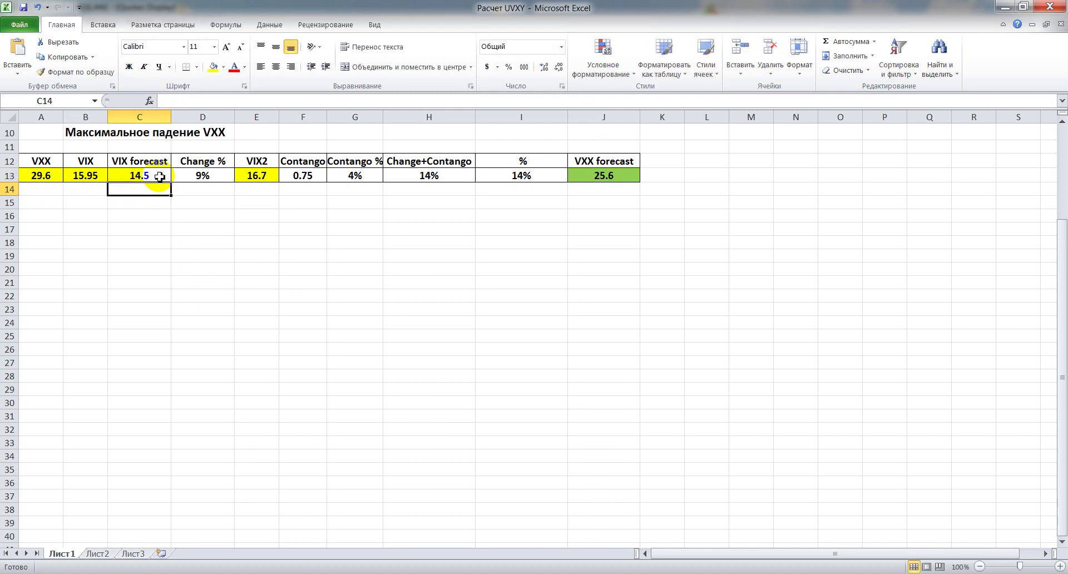
{"action": "left_click", "coordinate": [37, 8]}
{"action": "left_click", "coordinate": [58, 7]}
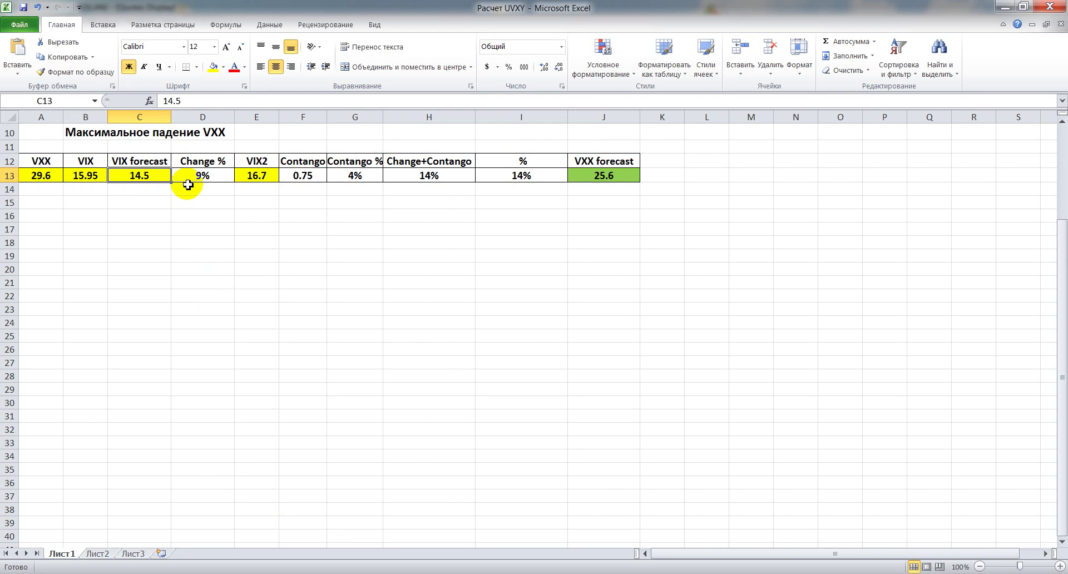
Step: Set the VIX2 value in E13 to 16.9
{"action": "left_click", "coordinate": [248, 179]}
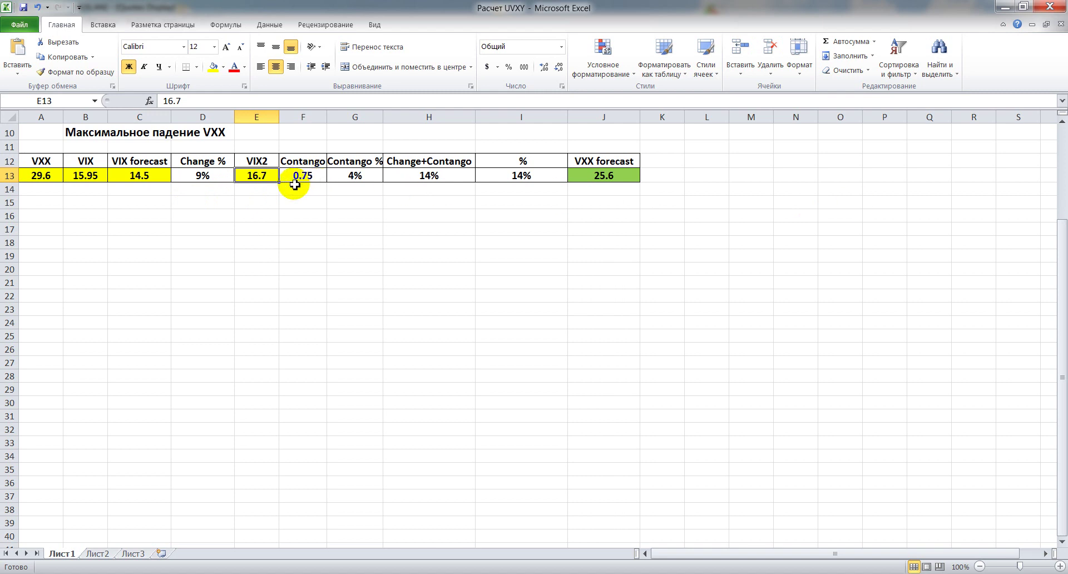
{"action": "double_click", "coordinate": [270, 178]}
{"action": "key", "text": "BackSpace"}
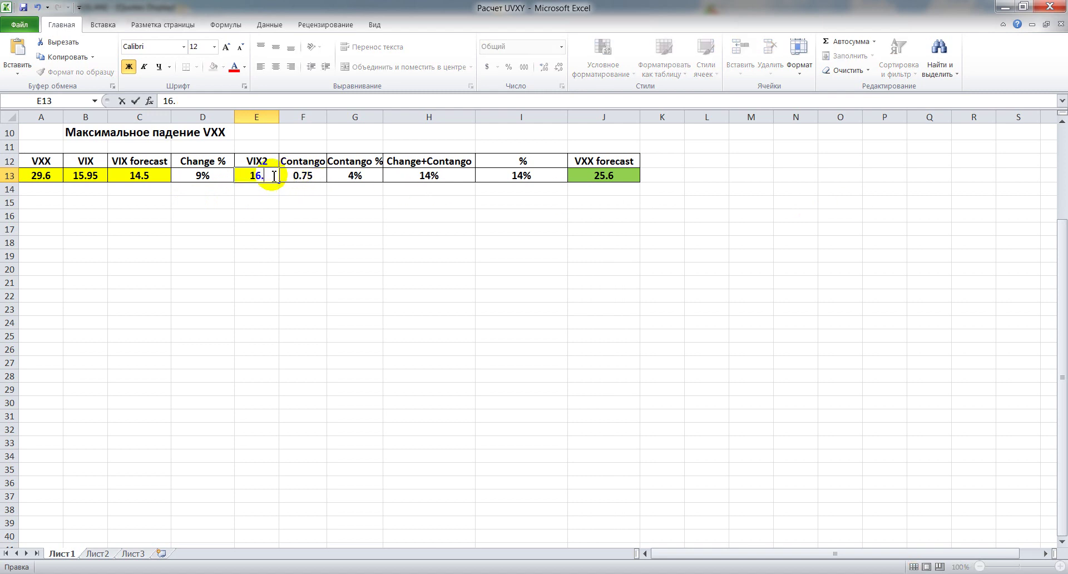
{"action": "type", "text": "9"}
{"action": "key", "text": "Return"}
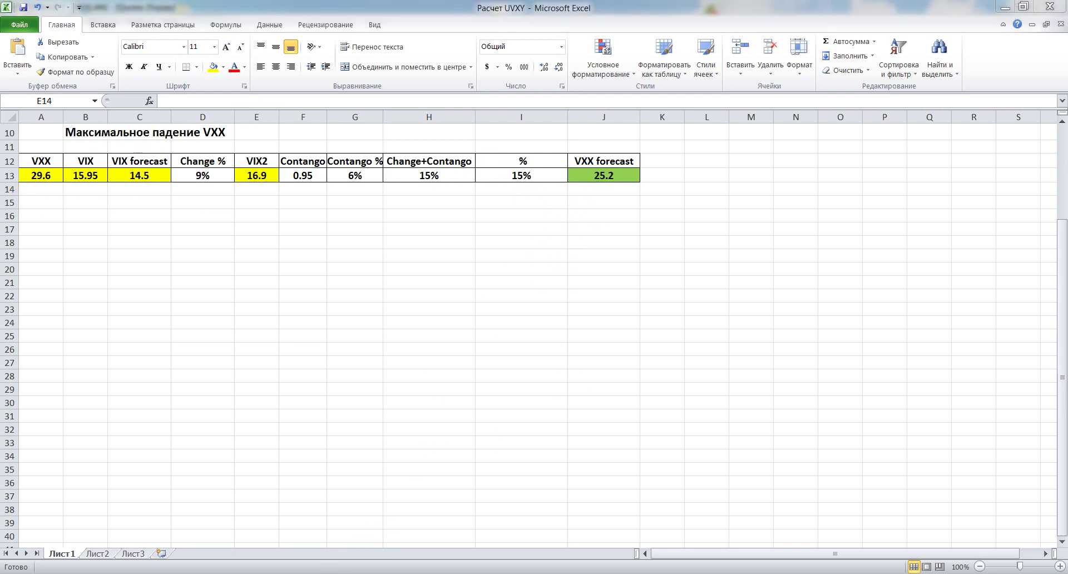
Step: Switch to OptionVue, open the VXX options matrix and examine the profit/loss graph of the existing short stock and short put trades
{"action": "key", "text": "alt+Tab"}
{"action": "left_click", "coordinate": [23, 102]}
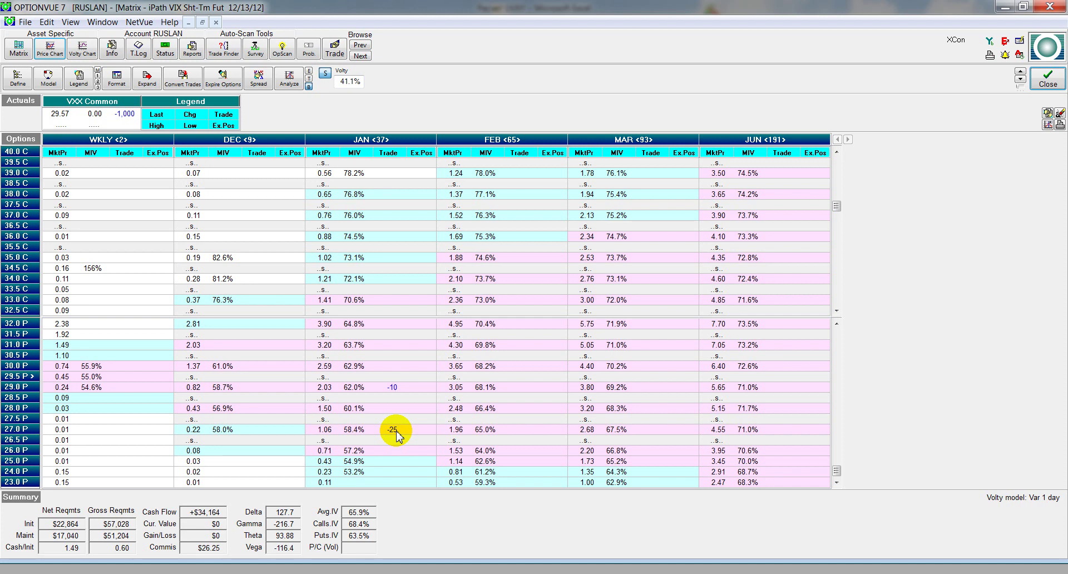
{"action": "left_click", "coordinate": [288, 79]}
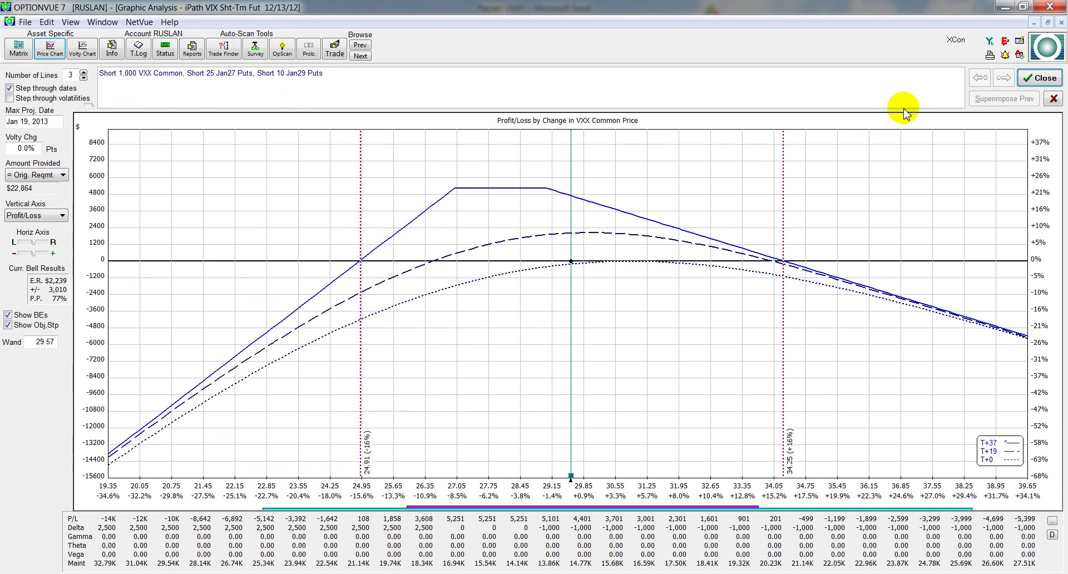
{"action": "left_click", "coordinate": [1039, 78]}
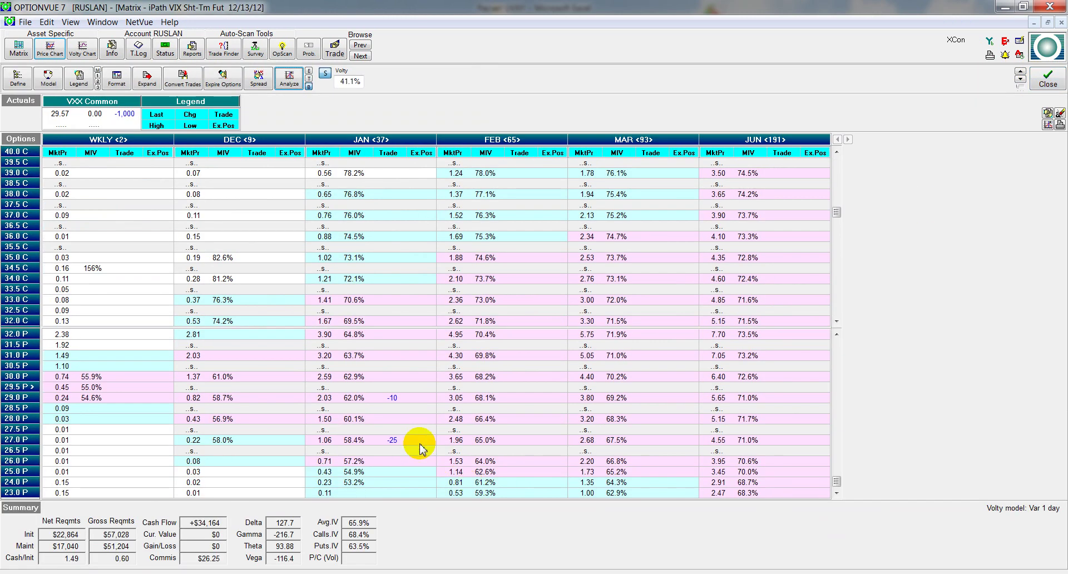
Step: Replace the January 27 put trade with -30 January 26 puts and review the resulting profit/loss graph
{"action": "left_click", "coordinate": [394, 440]}
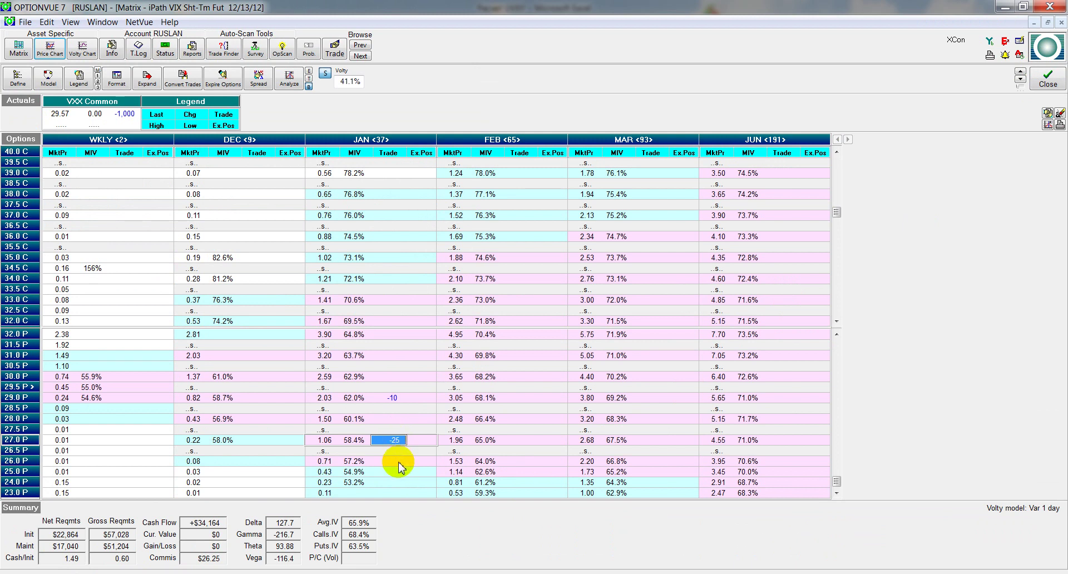
{"action": "key", "text": "Delete"}
{"action": "left_click", "coordinate": [396, 463]}
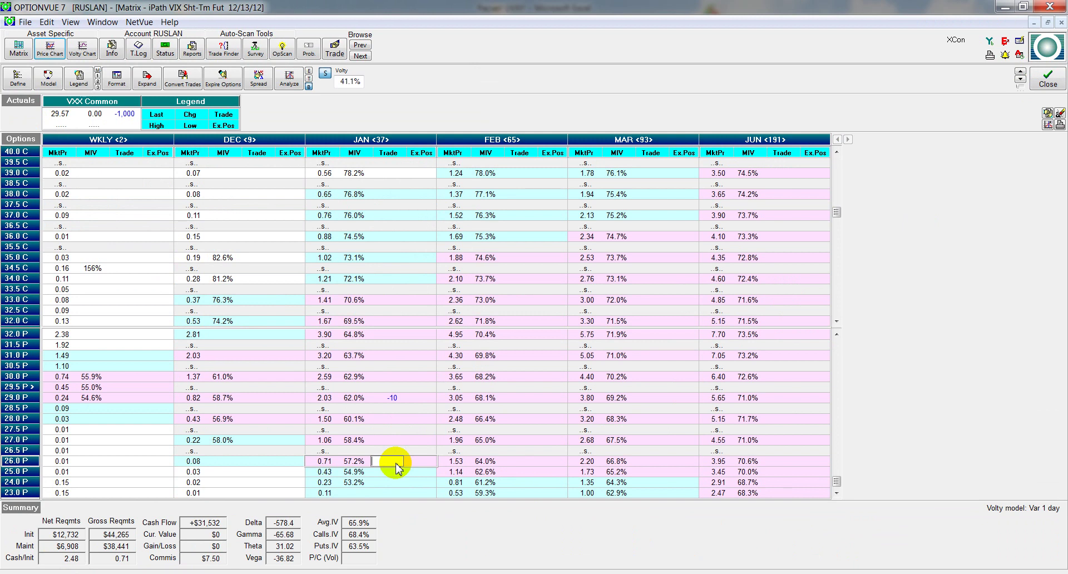
{"action": "type", "text": "-30"}
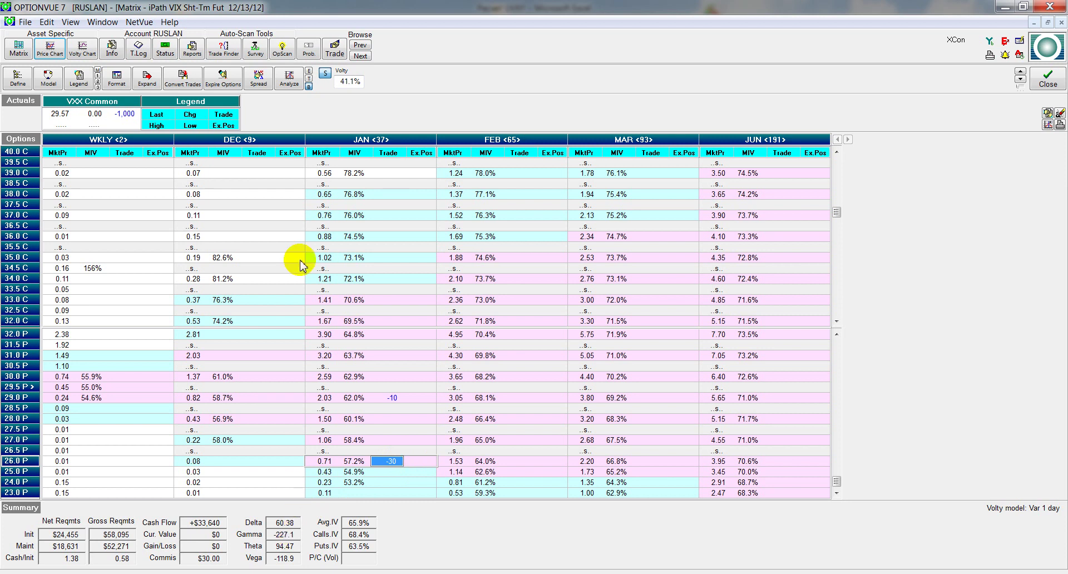
{"action": "left_click", "coordinate": [289, 77]}
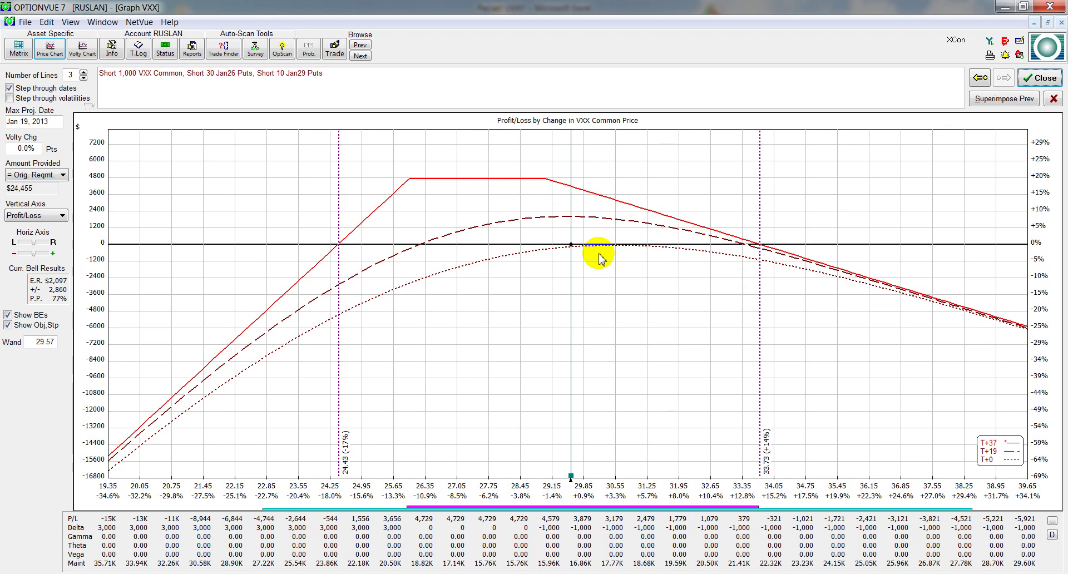
{"action": "left_click", "coordinate": [1030, 79]}
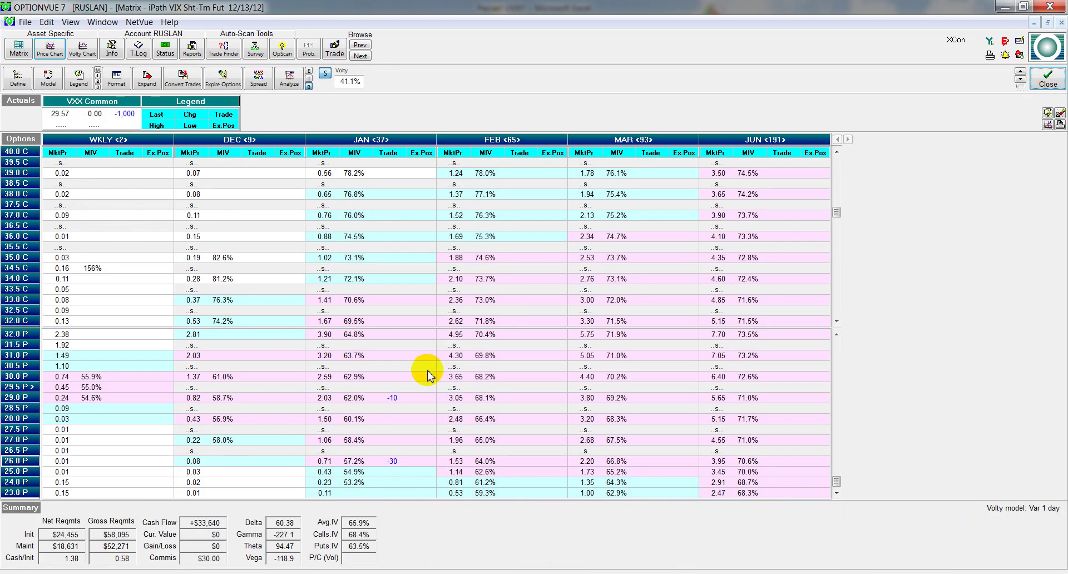